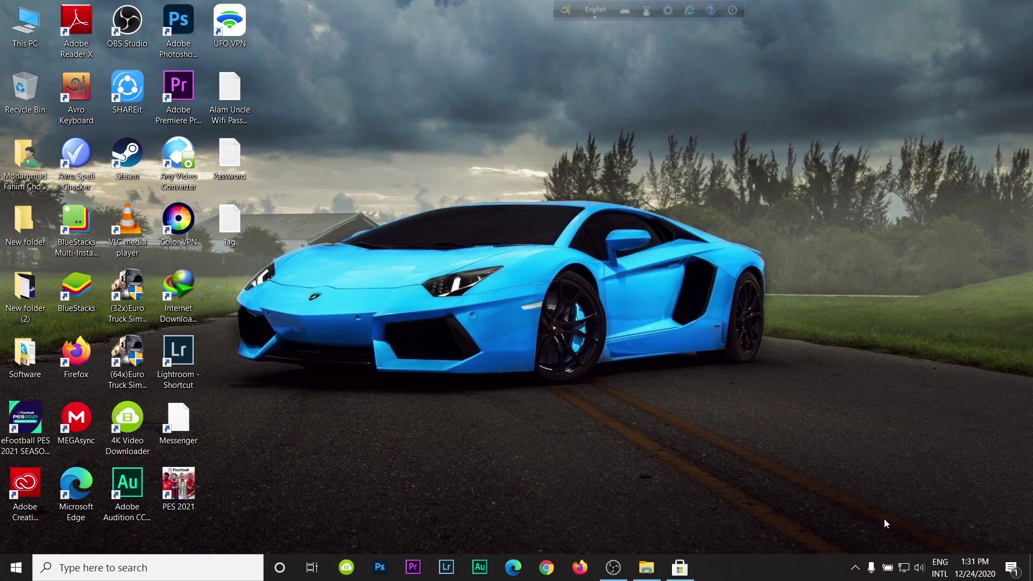
click(904, 570)
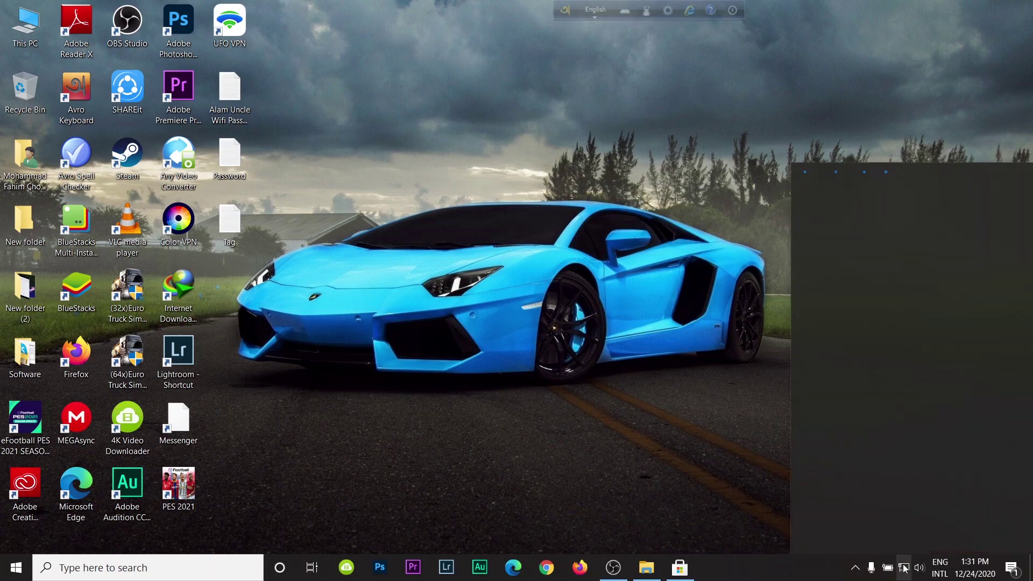
click(824, 568)
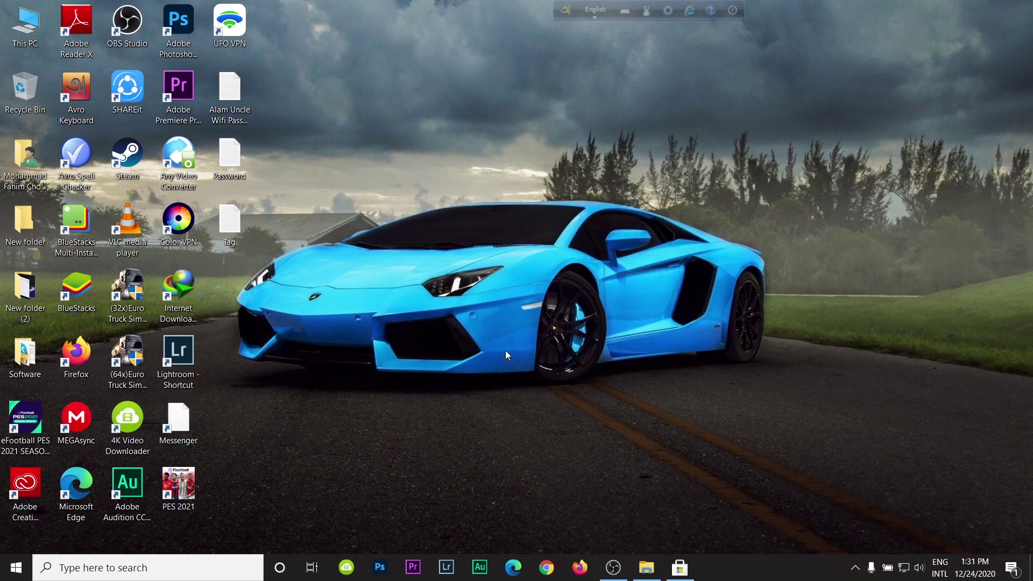
Find Microsoft Store through the Windows search with "micros" and open it.
key(super)
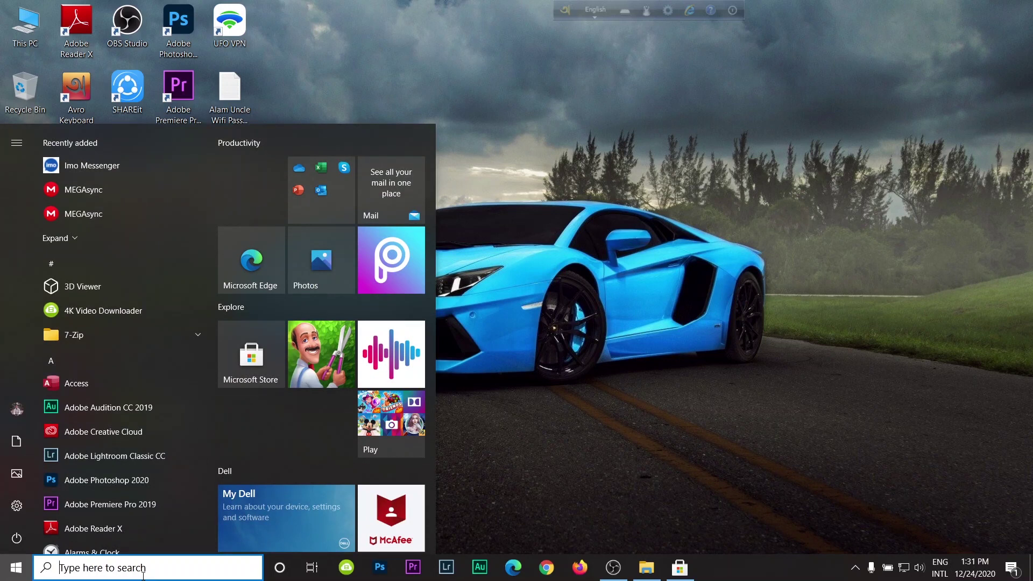
click(143, 568)
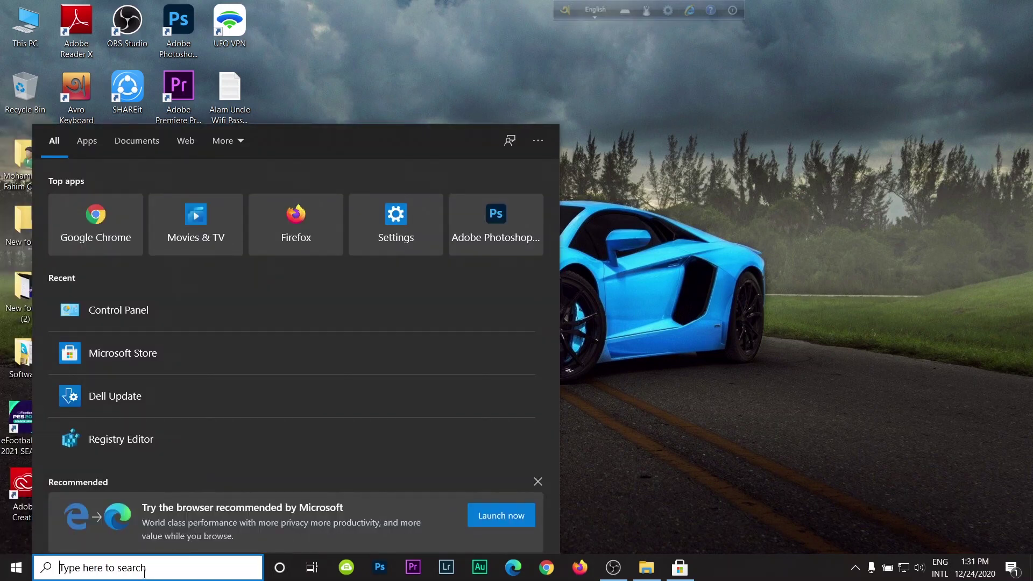
text(mi)
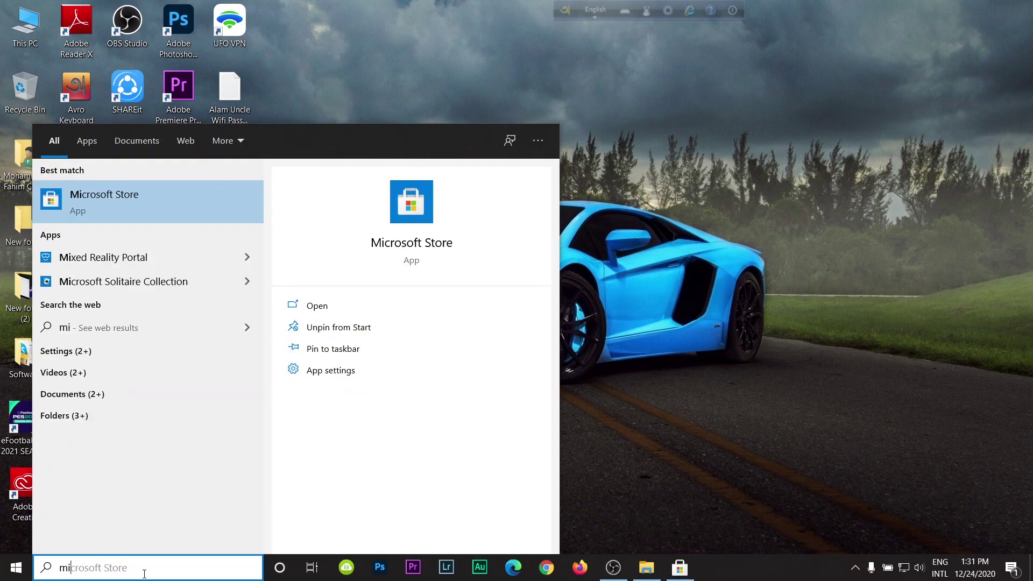
text(cros)
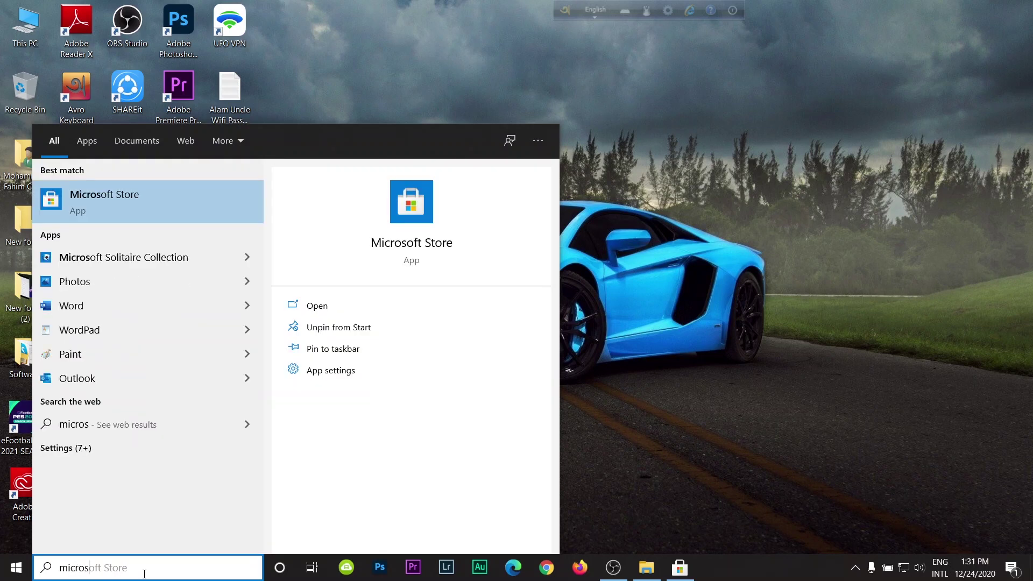
key(Return)
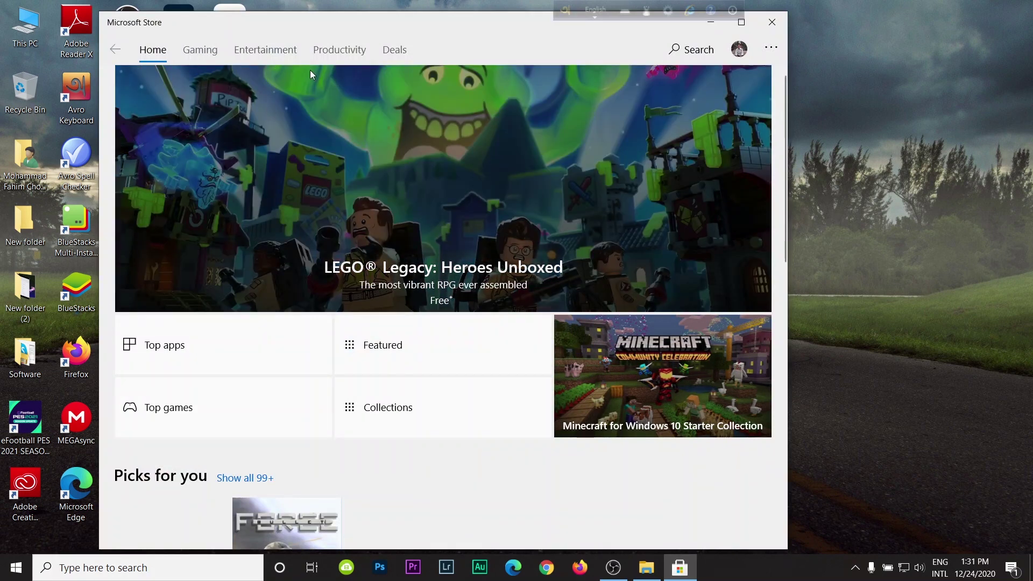
Search the store for "mess" and open the page of the suggested Messenger app.
click(689, 53)
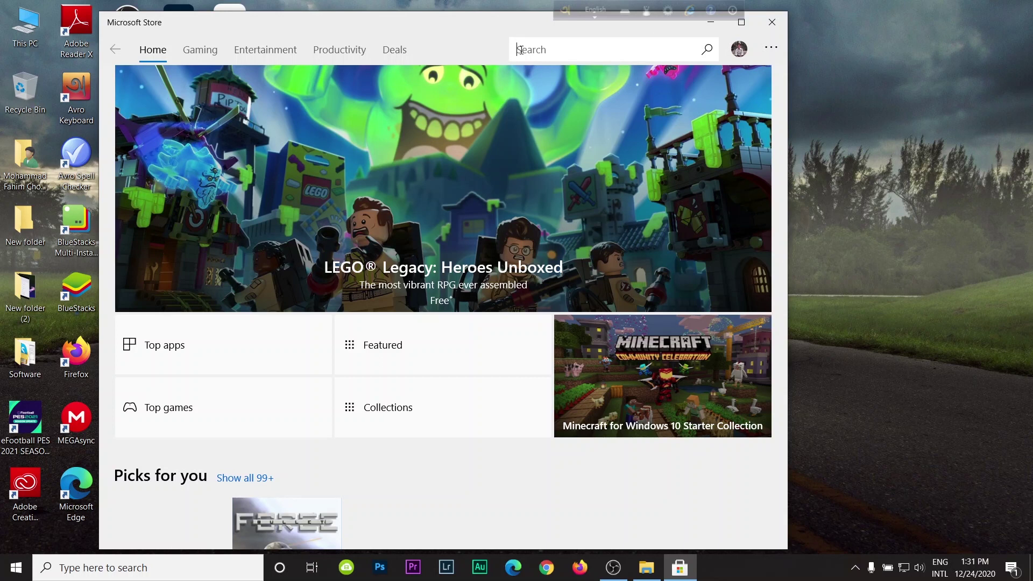
text(mess)
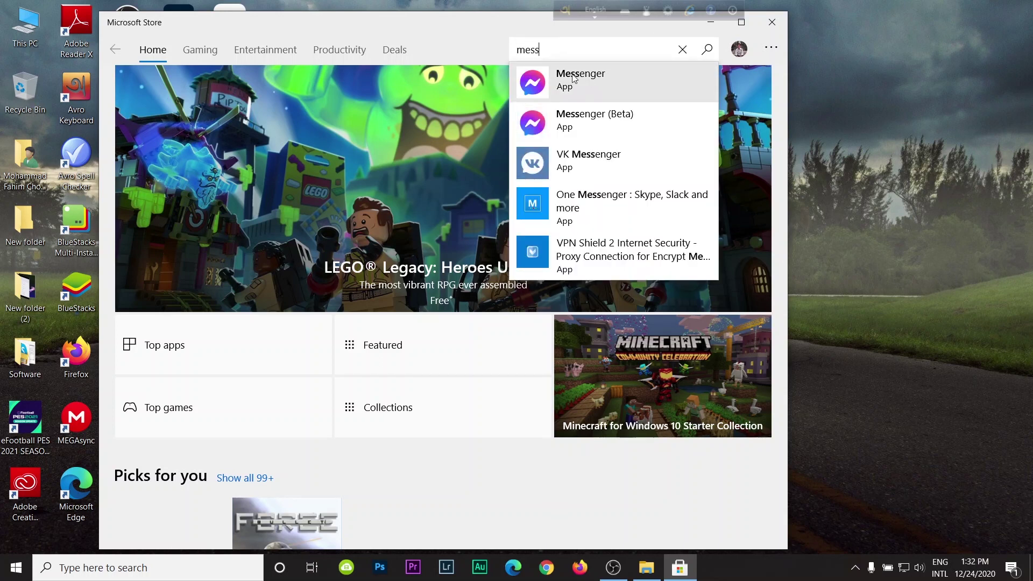
click(580, 84)
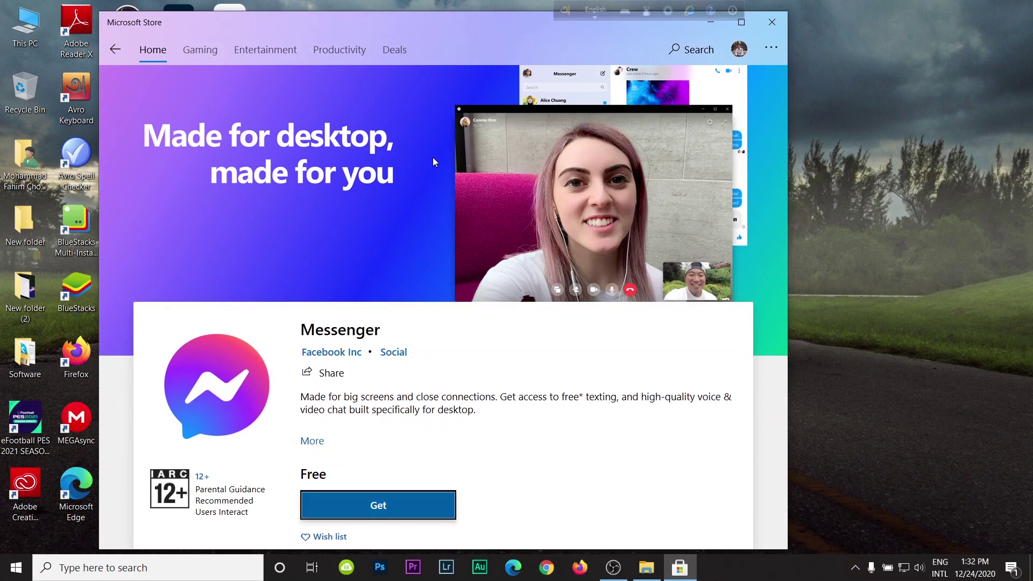
Read the Messenger listing's description and its minimum and recommended system requirements.
scroll(327, 210, down, 3)
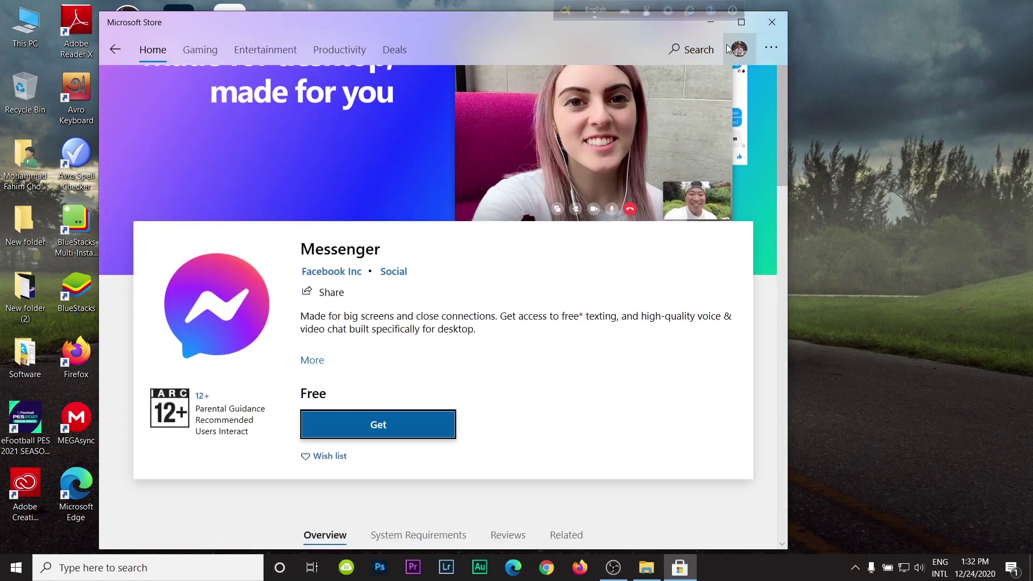
scroll(440, 223, down, 4)
scroll(439, 223, up, 4)
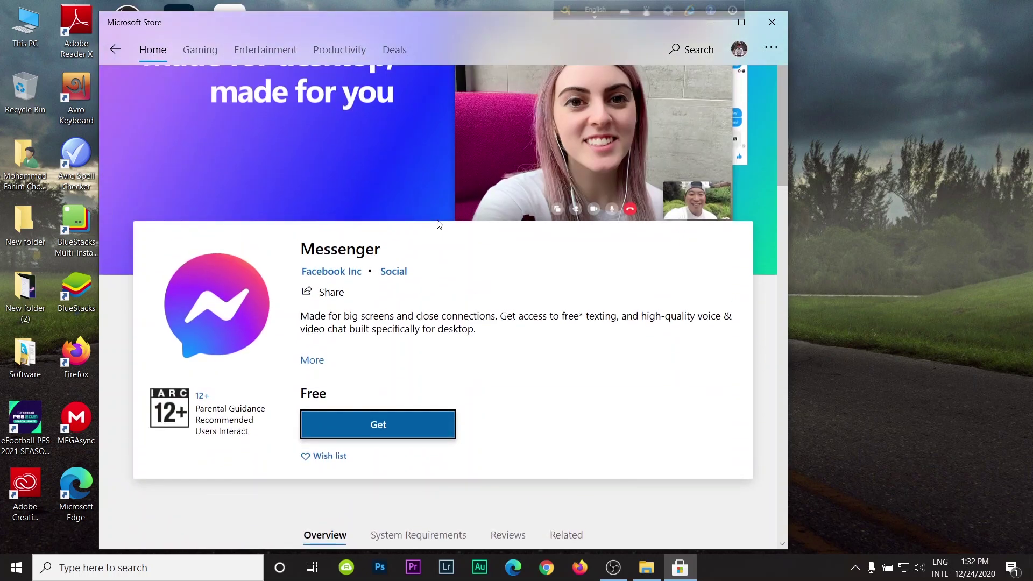
scroll(359, 225, down, 4)
scroll(359, 225, up, 4)
scroll(359, 226, down, 5)
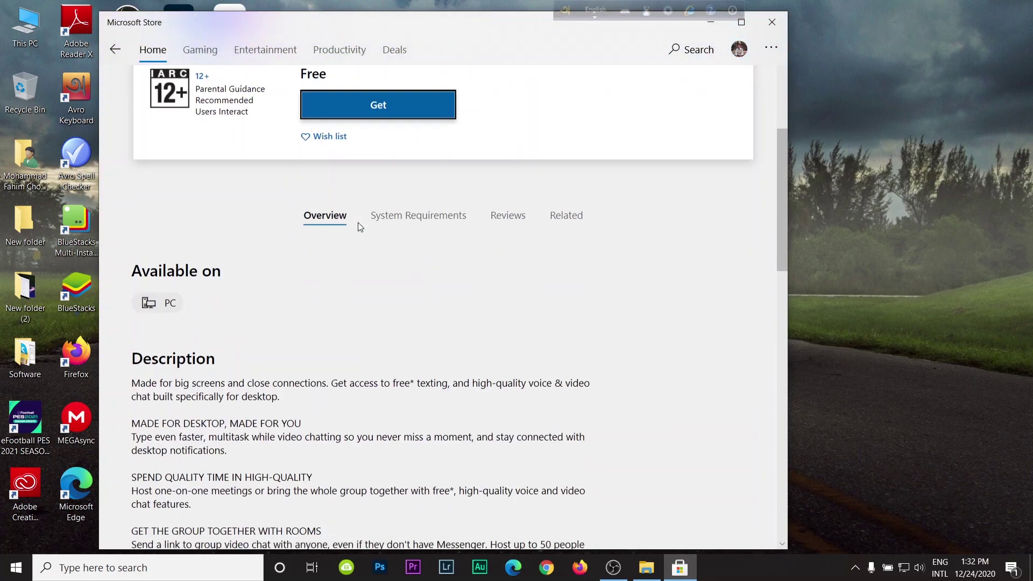
scroll(358, 223, down, 4)
scroll(356, 225, up, 4)
scroll(355, 225, down, 3)
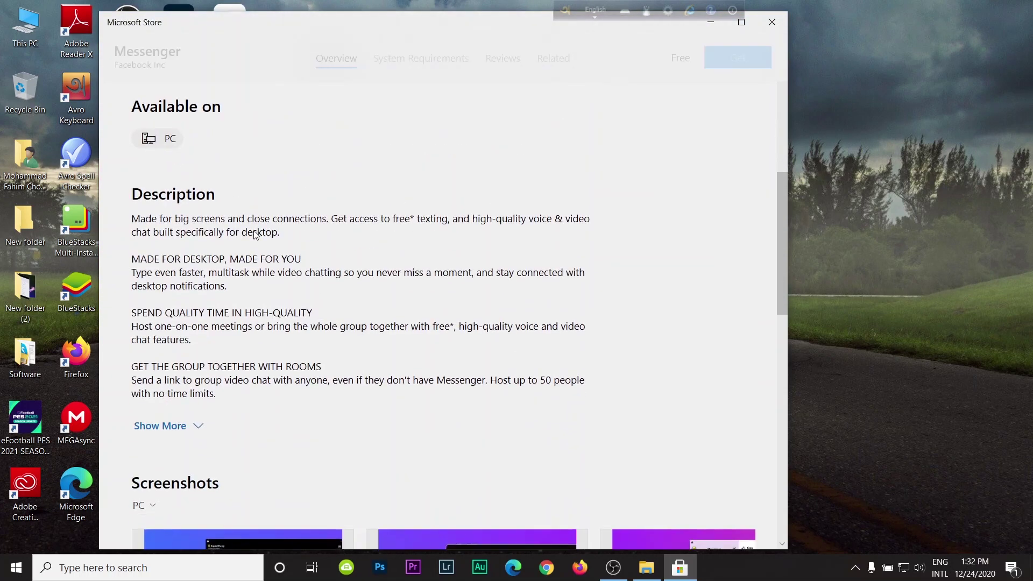
scroll(161, 233, down, 2)
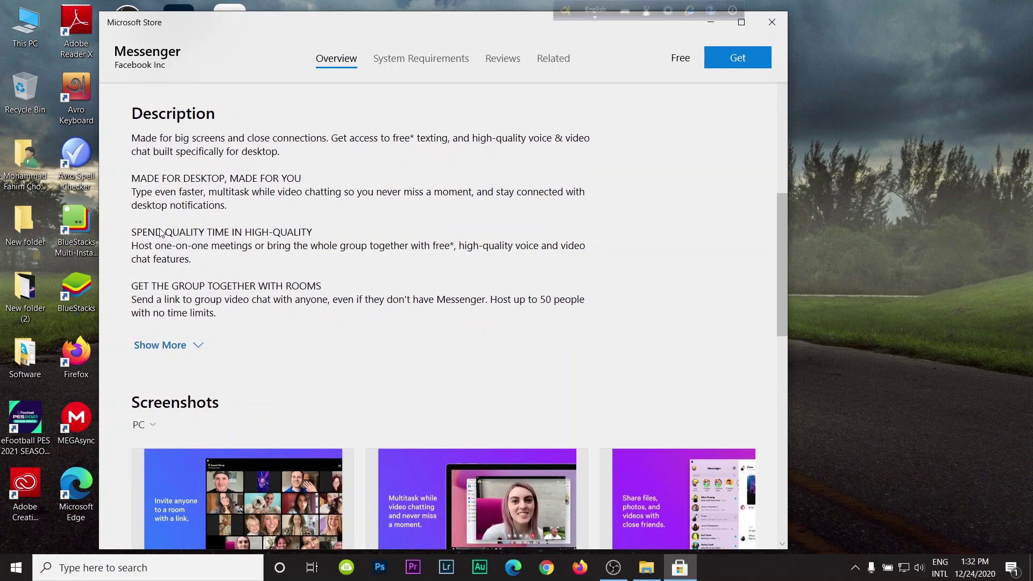
scroll(161, 232, up, 4)
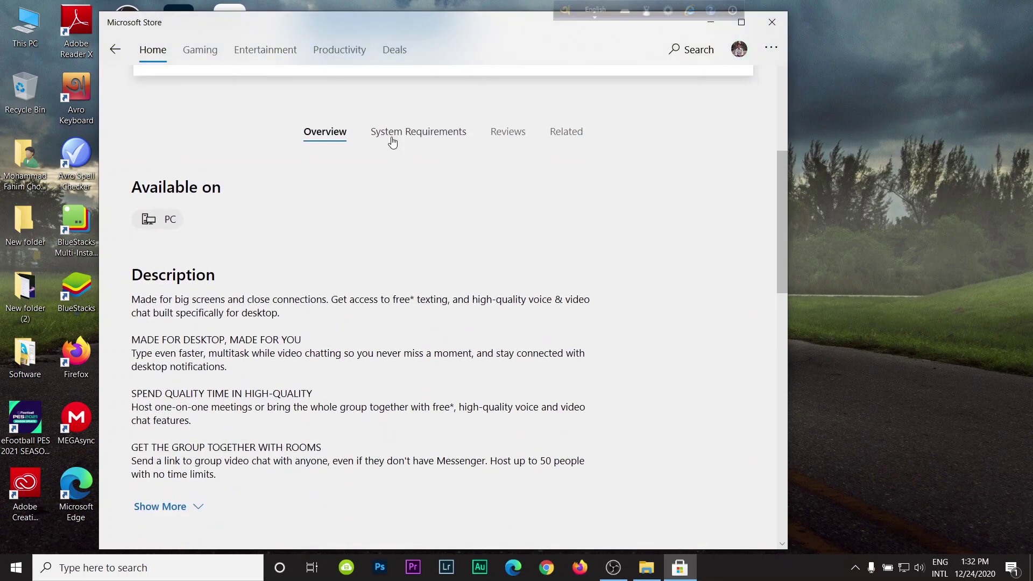
click(392, 135)
scroll(393, 141, down, 1)
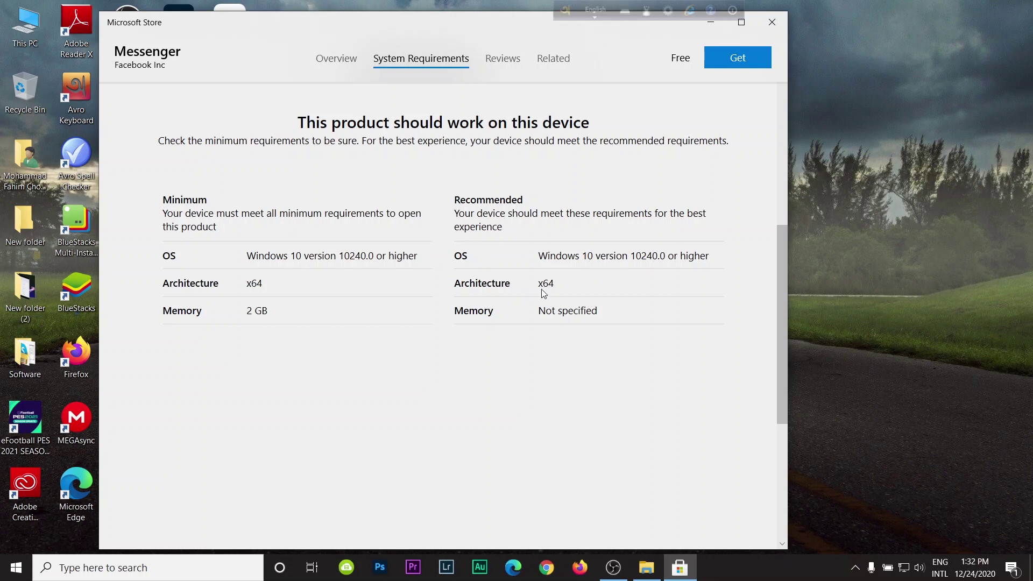
Get the free Messenger app from its store page and let it install.
scroll(539, 346, up, 10)
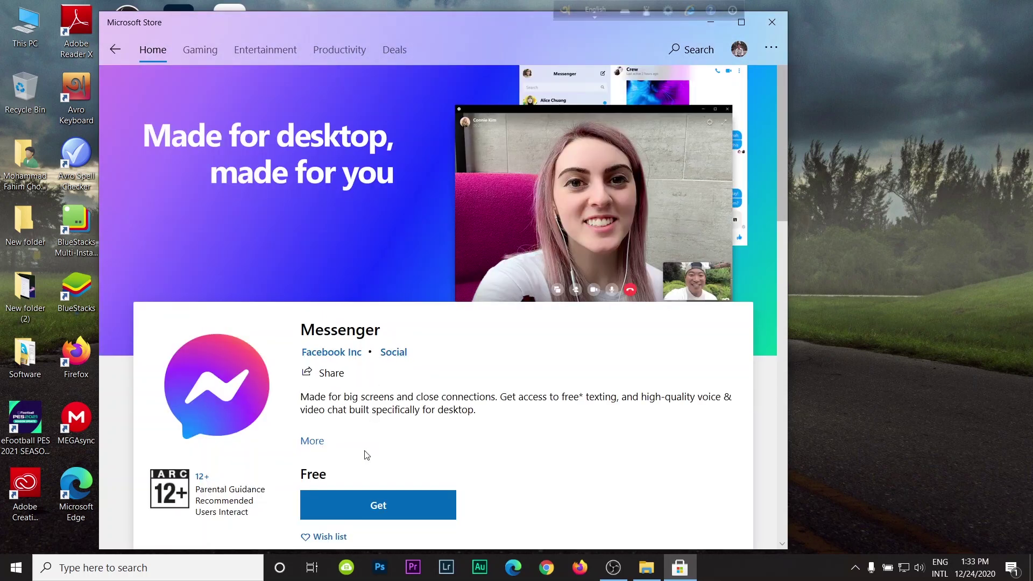
click(371, 506)
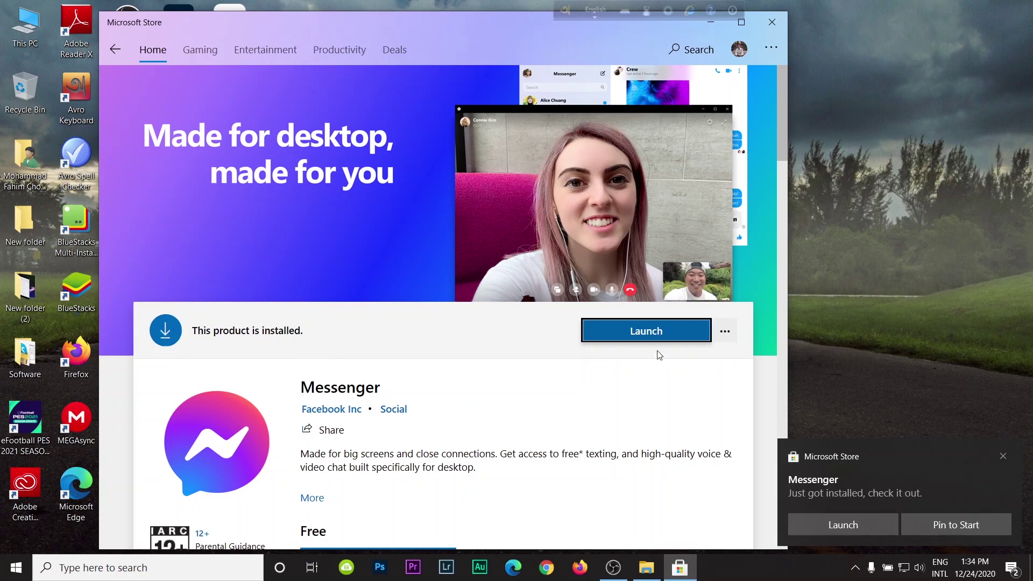
Launch the installed Messenger app and minimize the Microsoft Store window.
click(633, 336)
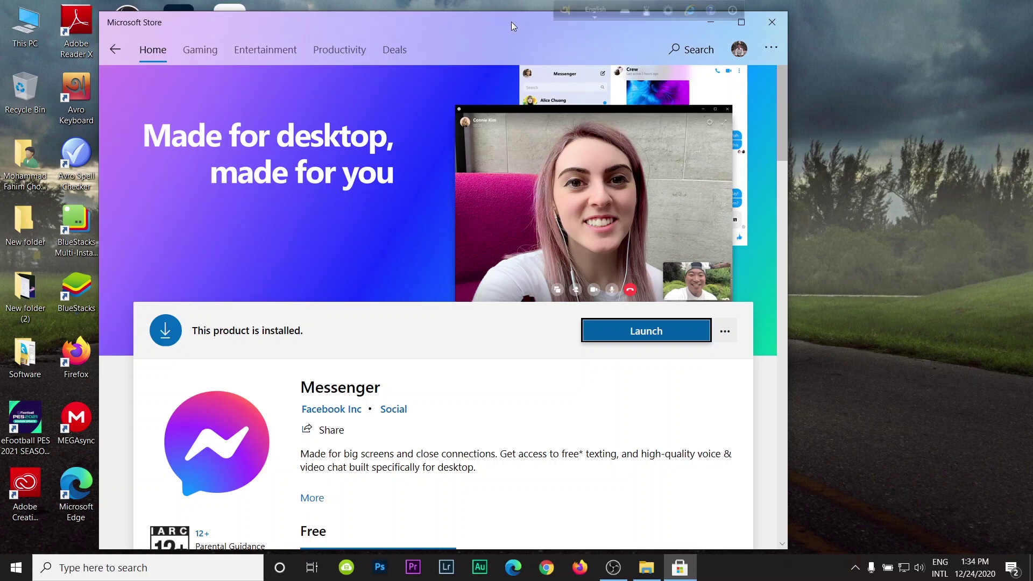
drag(507, 56, 506, 62)
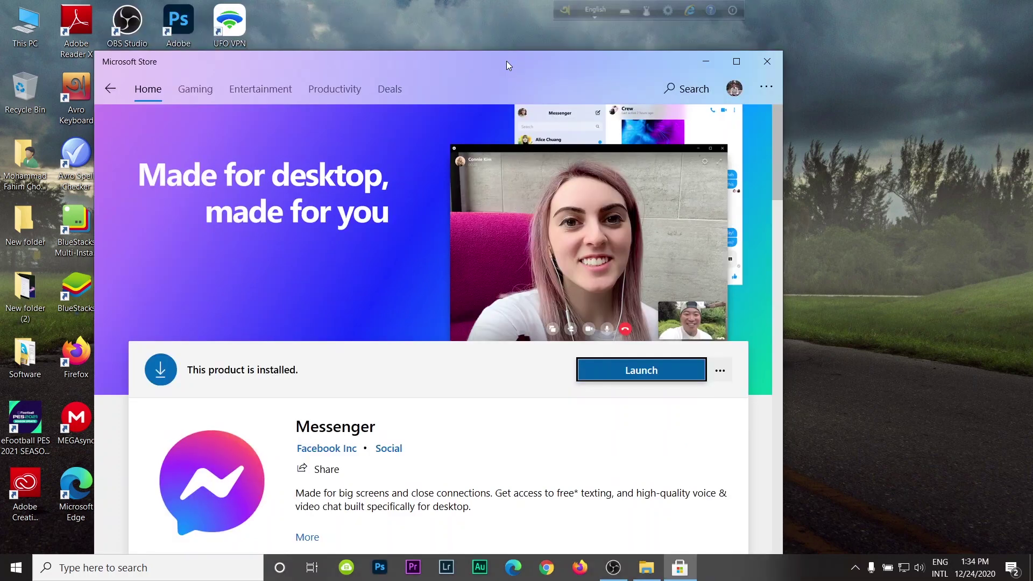
click(705, 62)
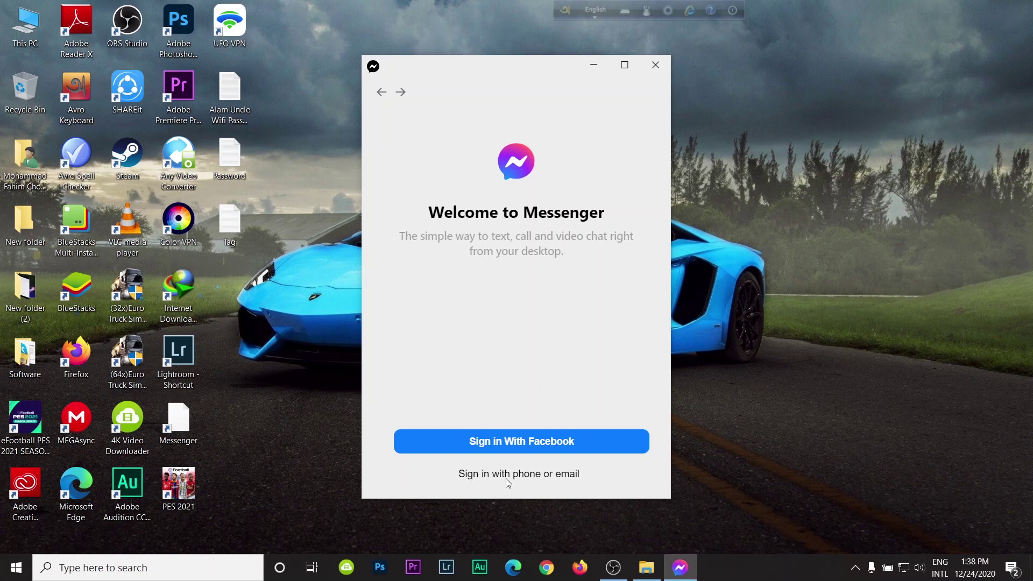
Sign in to Messenger with the Facebook account open in the browser, allow the desktop app to open, and minimize the browser.
click(521, 478)
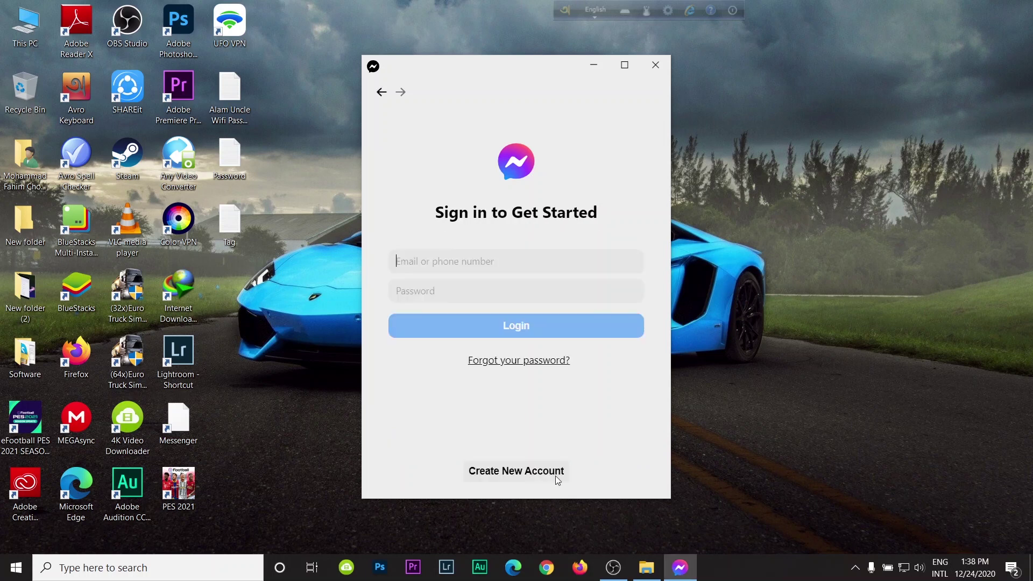
click(381, 92)
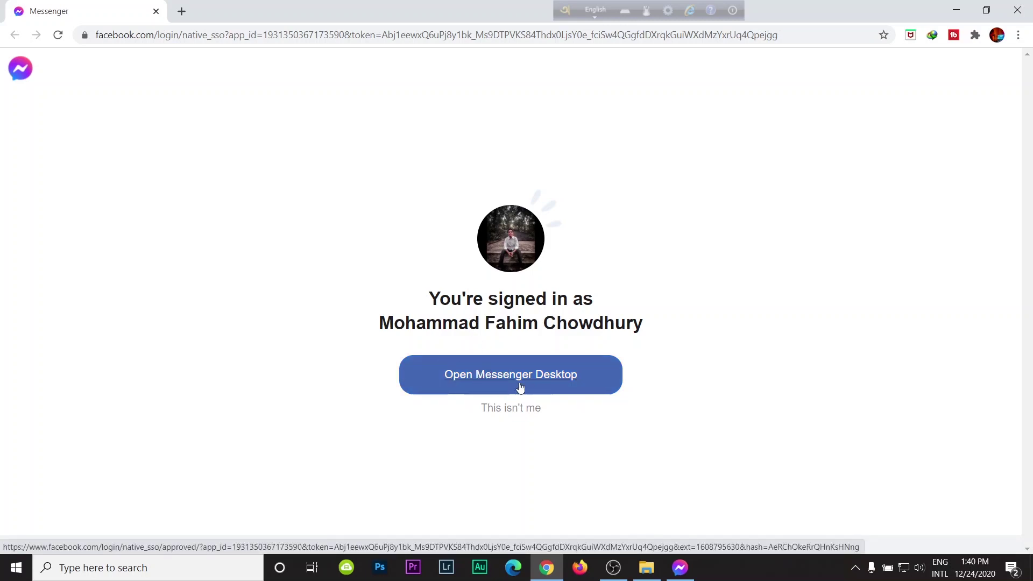
click(503, 381)
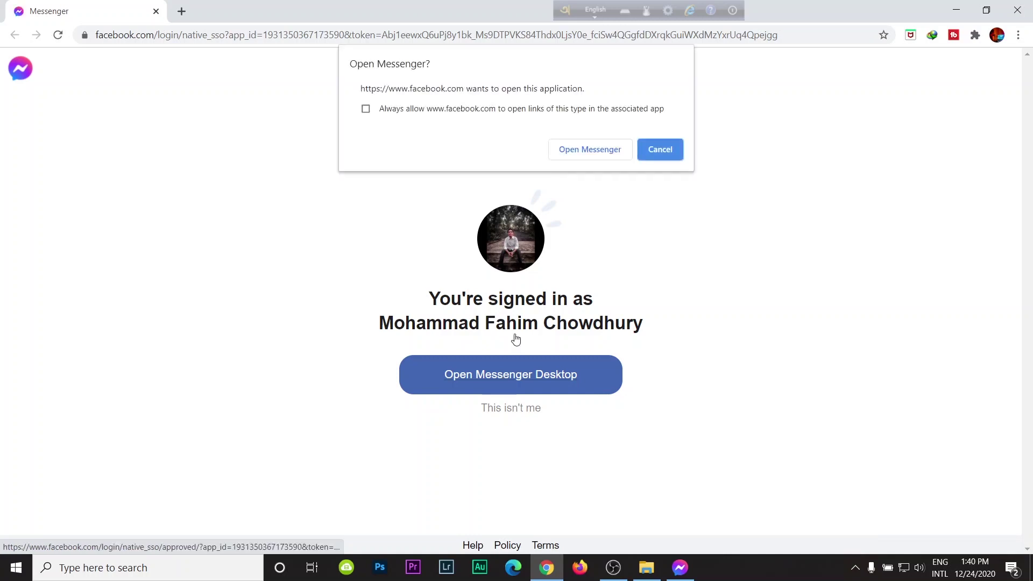
click(576, 156)
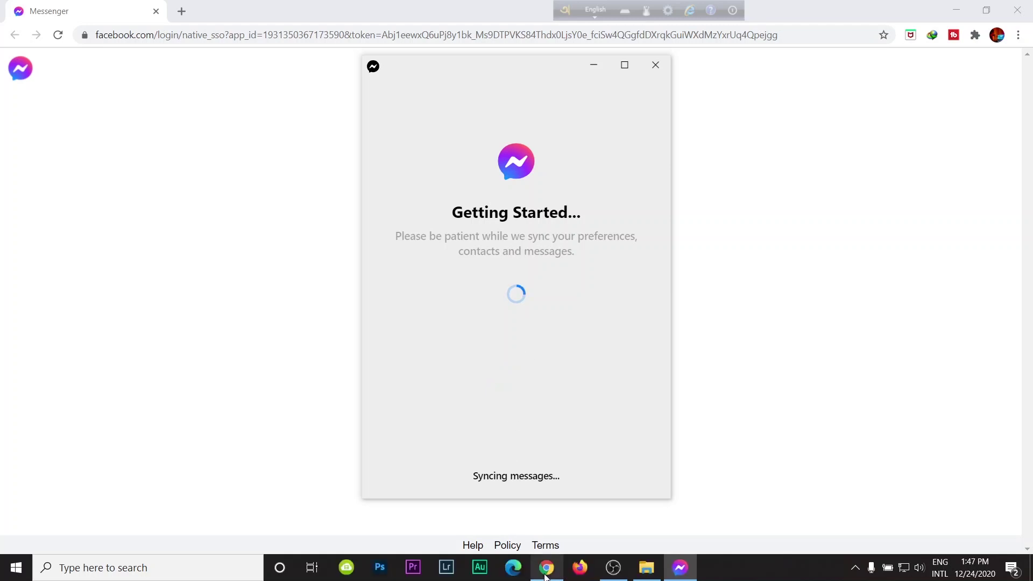
click(545, 567)
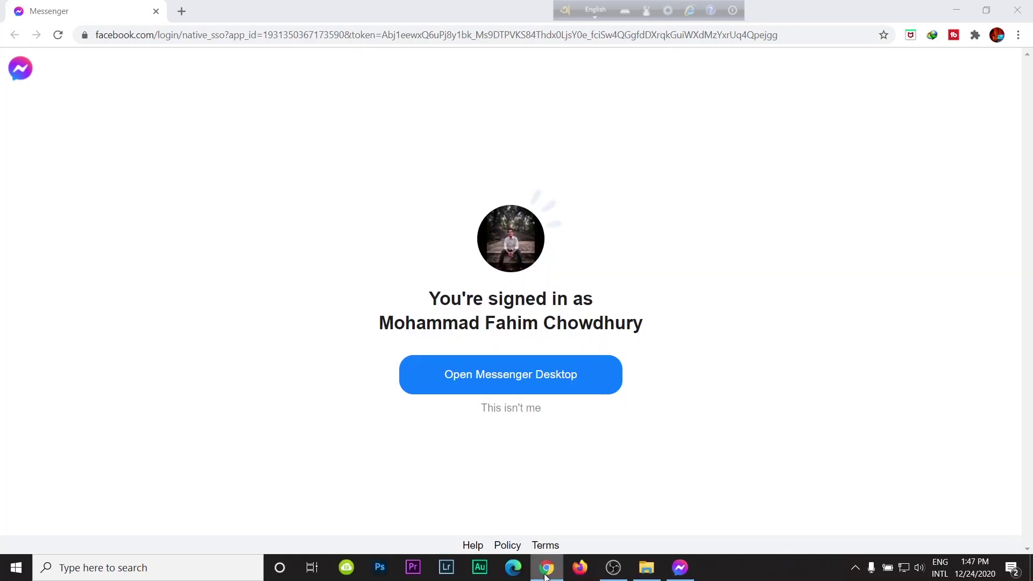
click(546, 567)
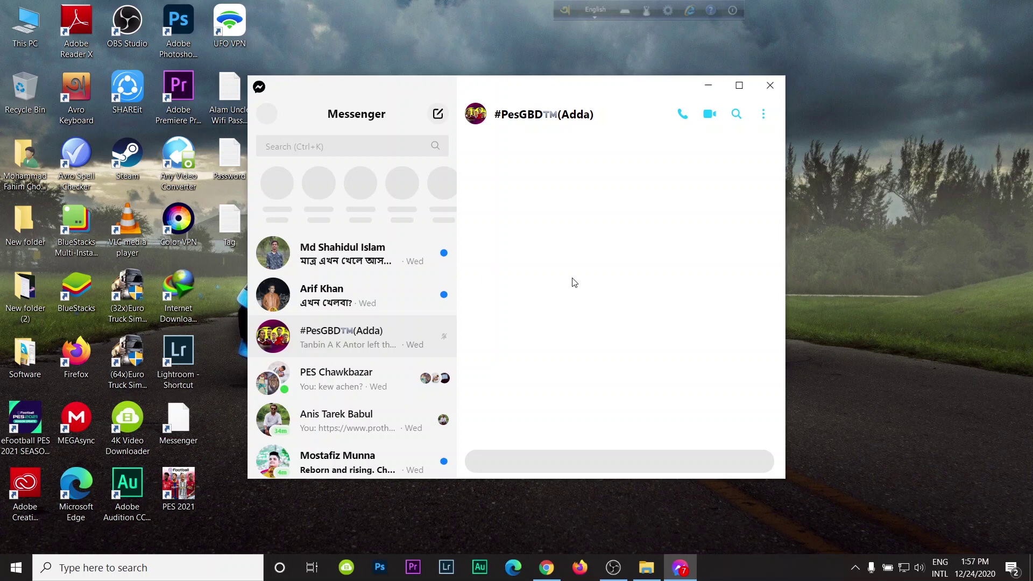
Browse the active contacts and the chat list in Messenger.
click(443, 182)
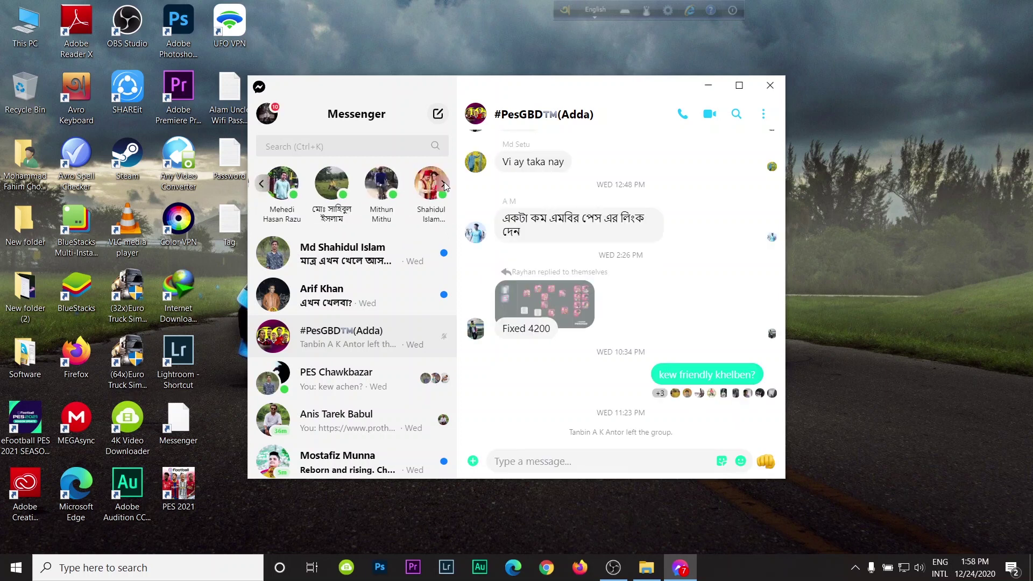
scroll(329, 269, down, 10)
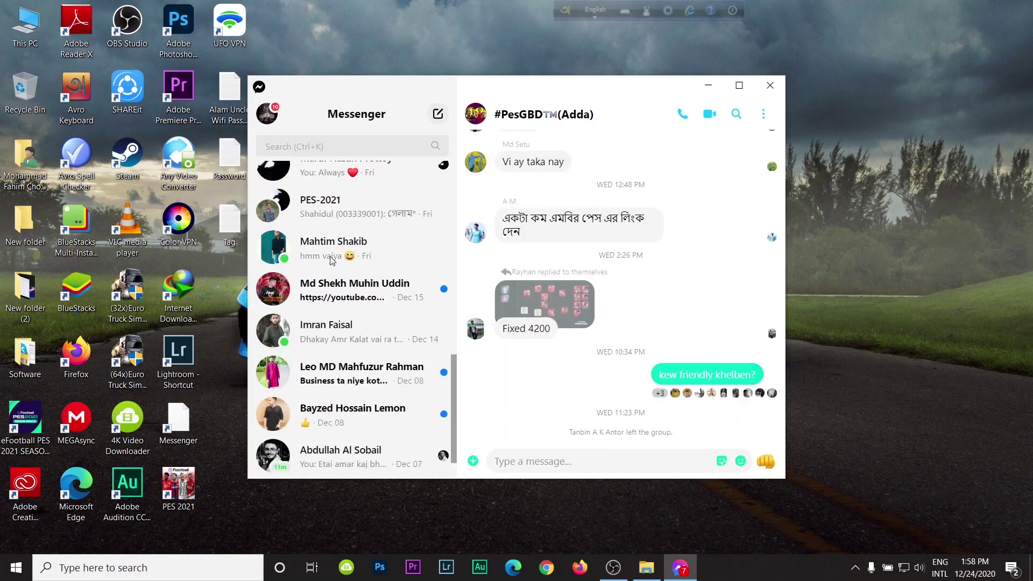
scroll(333, 271, up, 10)
click(323, 148)
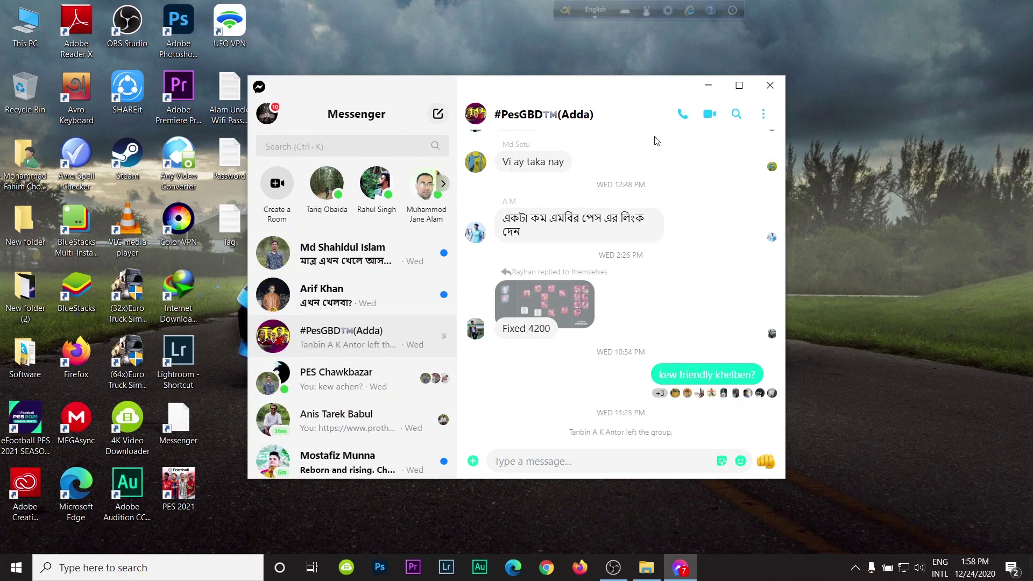
Review the Appearance and Active Status settings in Messenger's preferences and close the preferences window.
click(266, 114)
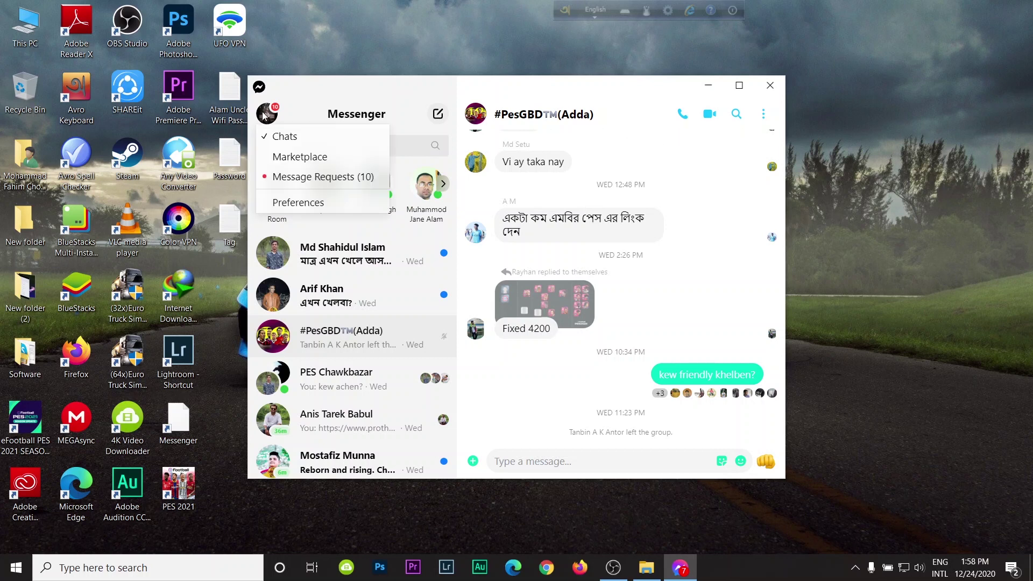
click(299, 203)
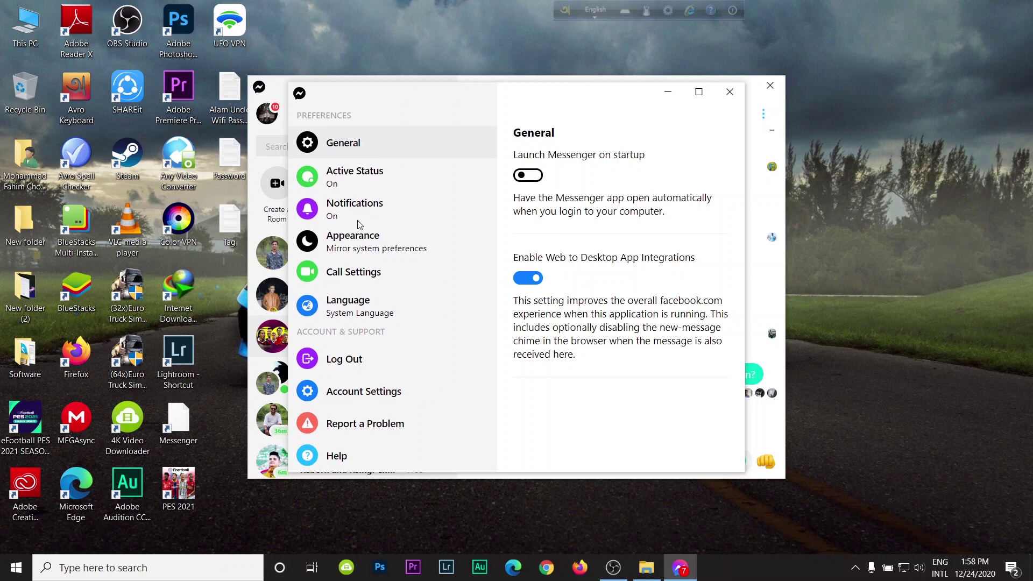
scroll(351, 245, down, 1)
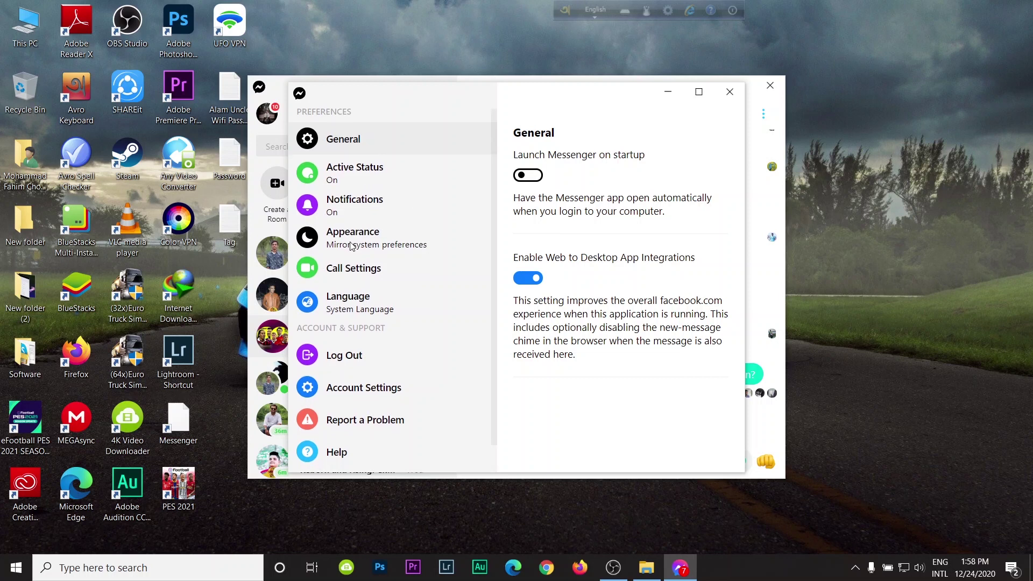
scroll(351, 246, up, 1)
click(353, 250)
click(347, 177)
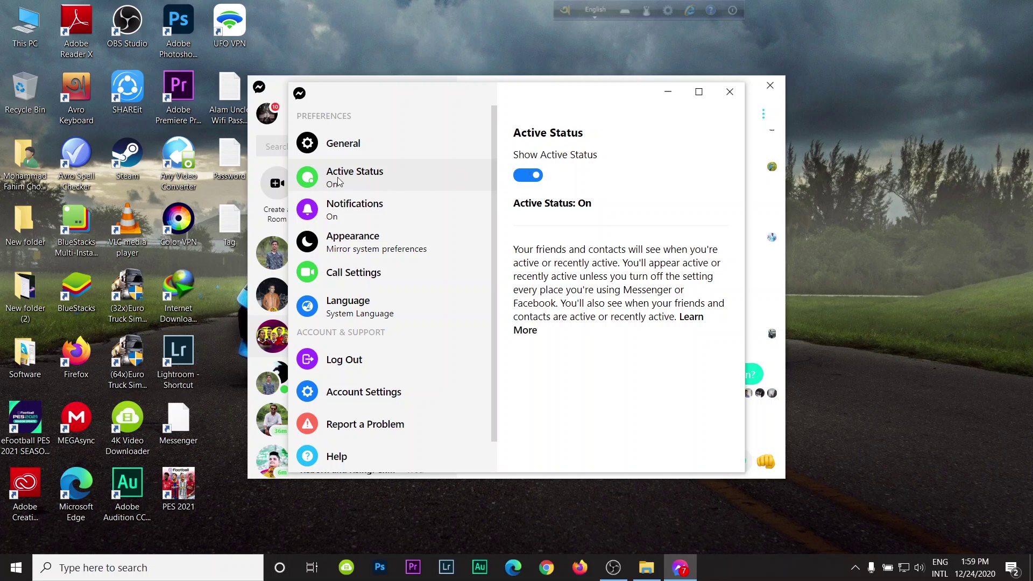
click(523, 174)
key(Escape)
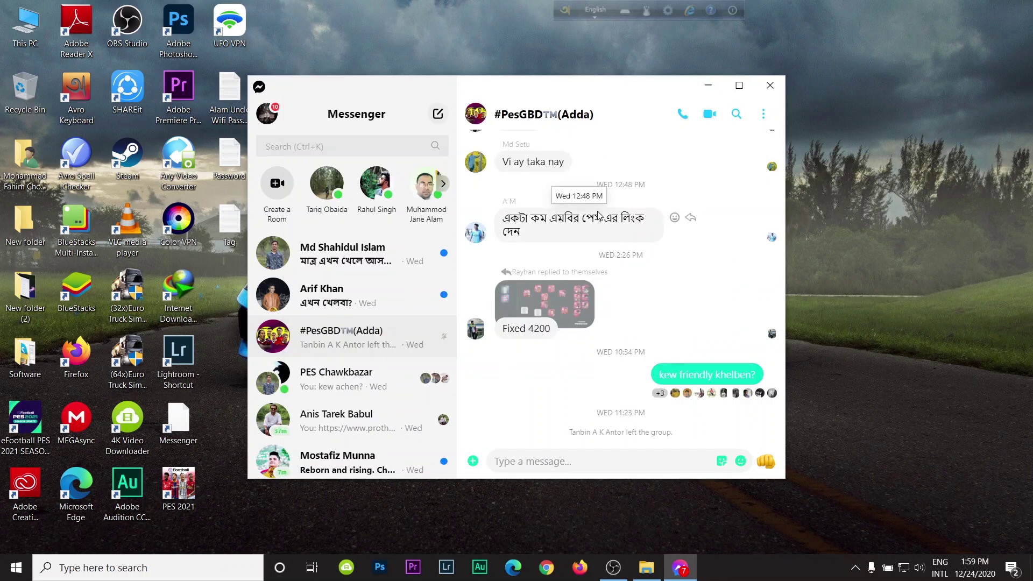